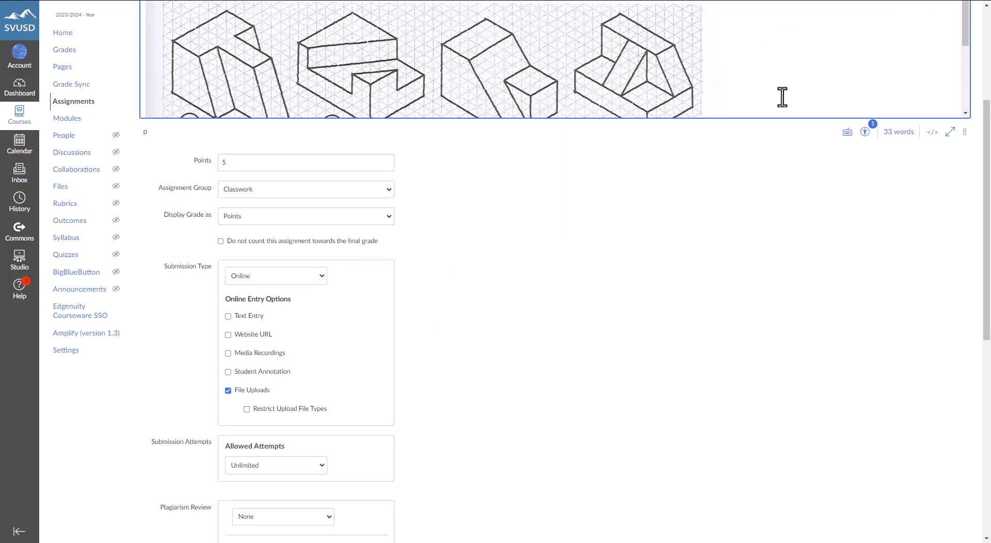
# Examine the isometric shapes and written instructions of the assignment in the full-screen editor.
pyautogui.click(950, 132)
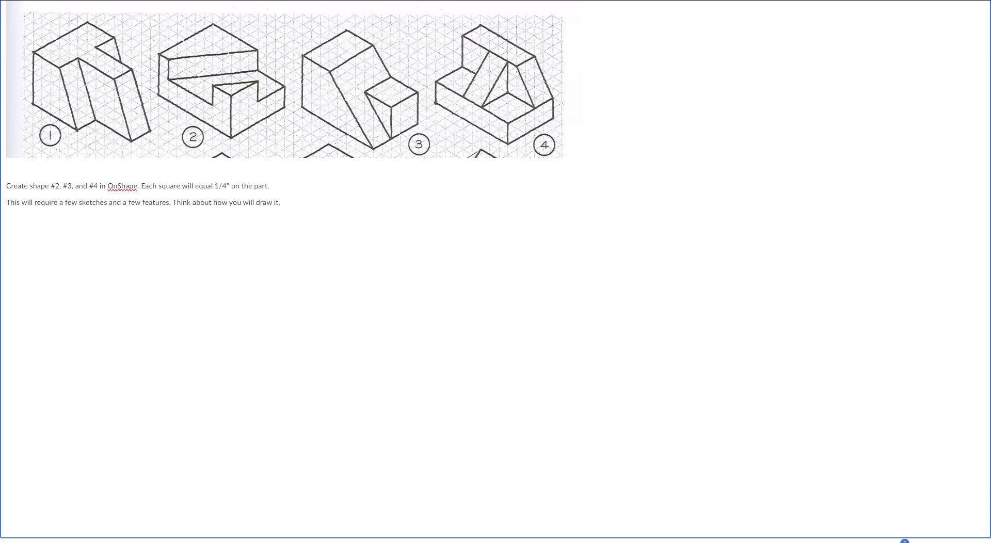
pyautogui.press('Escape')
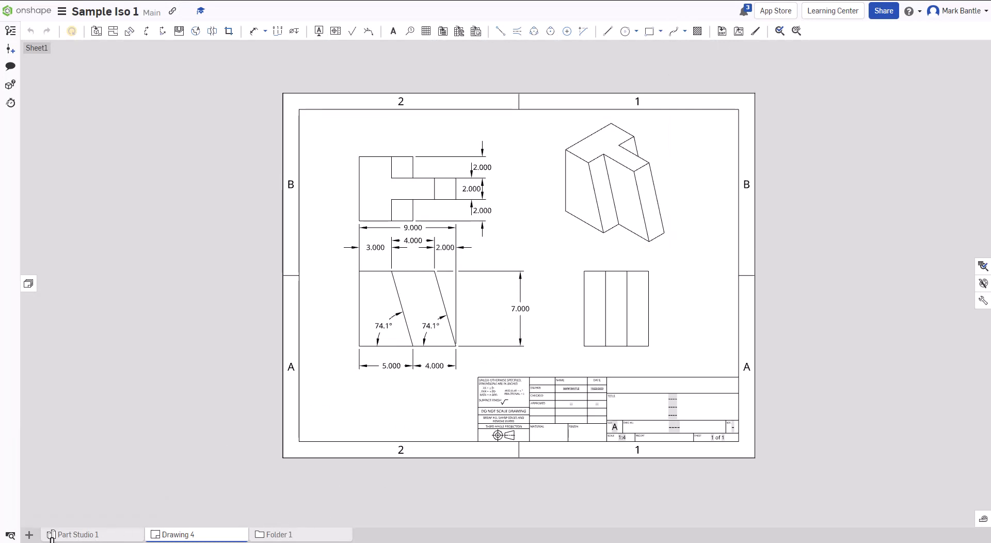
# Switch to the Sample Iso 1 document in Onshape and rename Part Studio 1 as iso1.
pyautogui.click(64, 536)
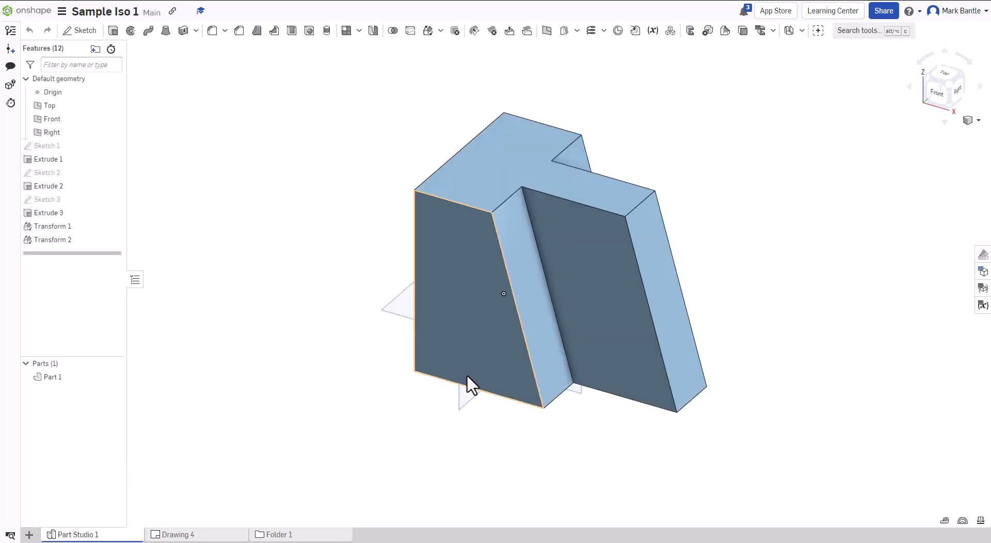
pyautogui.moveTo(72, 537)
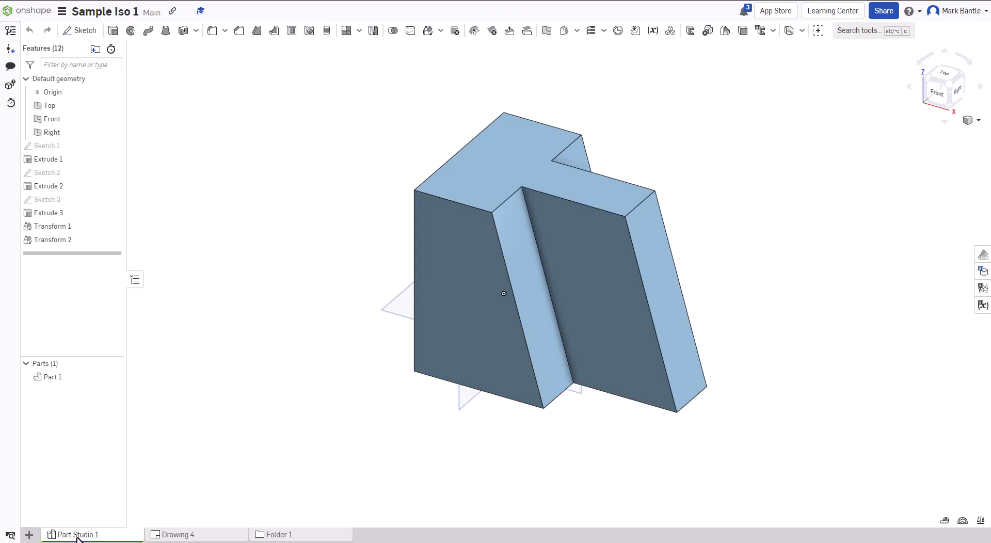
pyautogui.rightClick(77, 537)
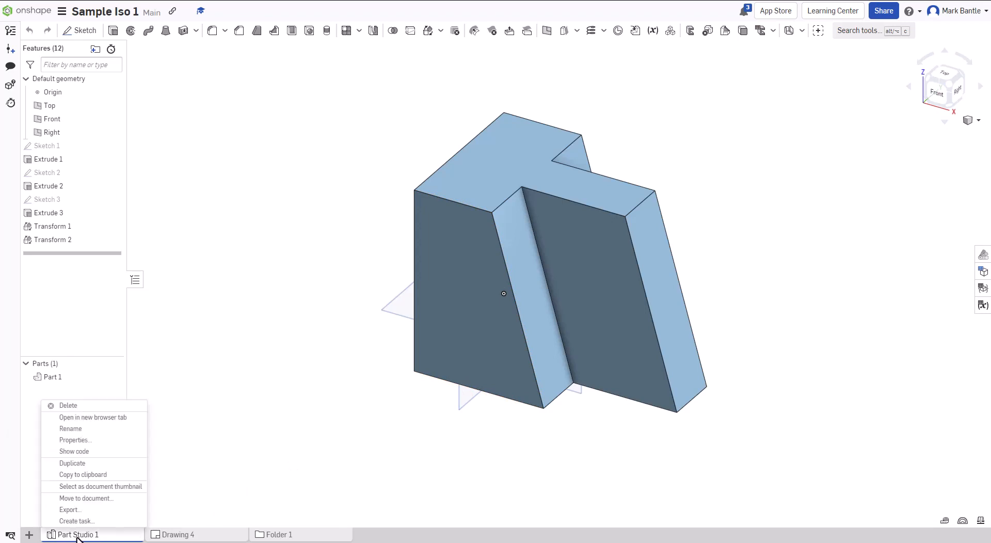
pyautogui.click(86, 429)
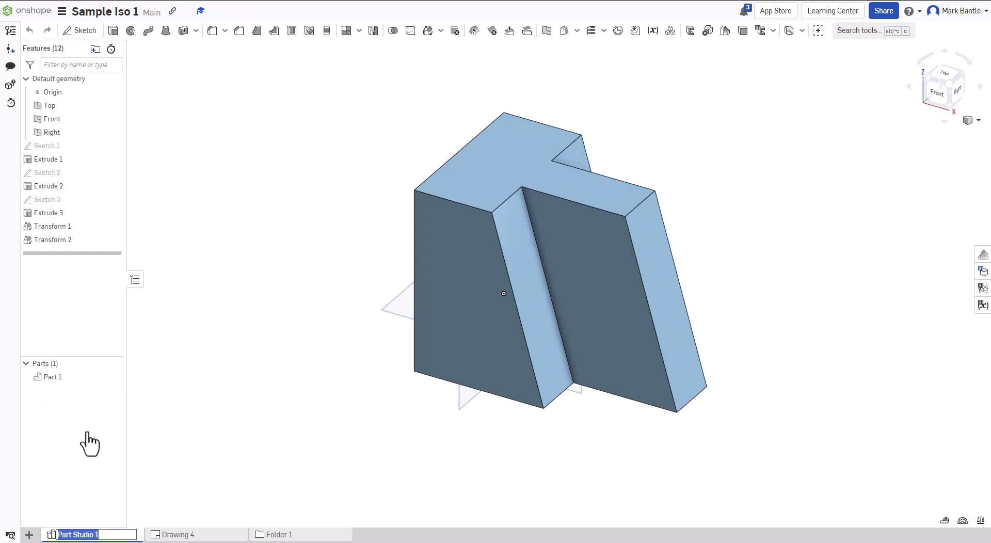
pyautogui.write('iso1')
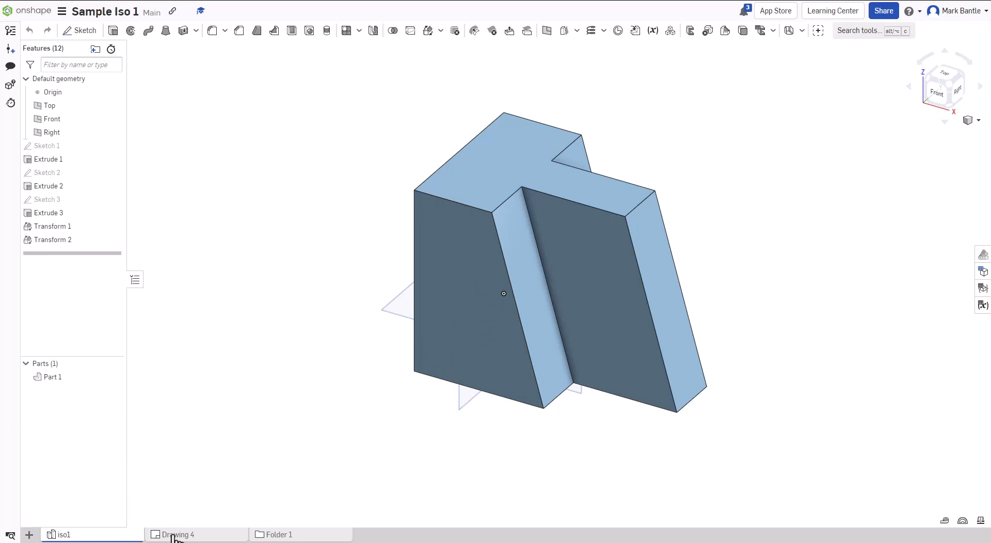
# Create a second part studio in the document and name it iso2.
pyautogui.click(29, 535)
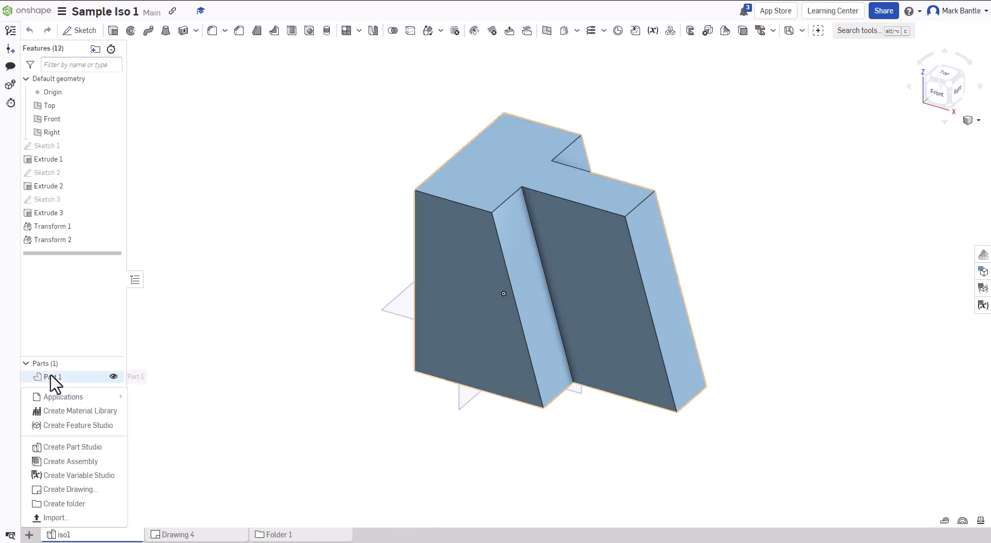
pyautogui.click(64, 447)
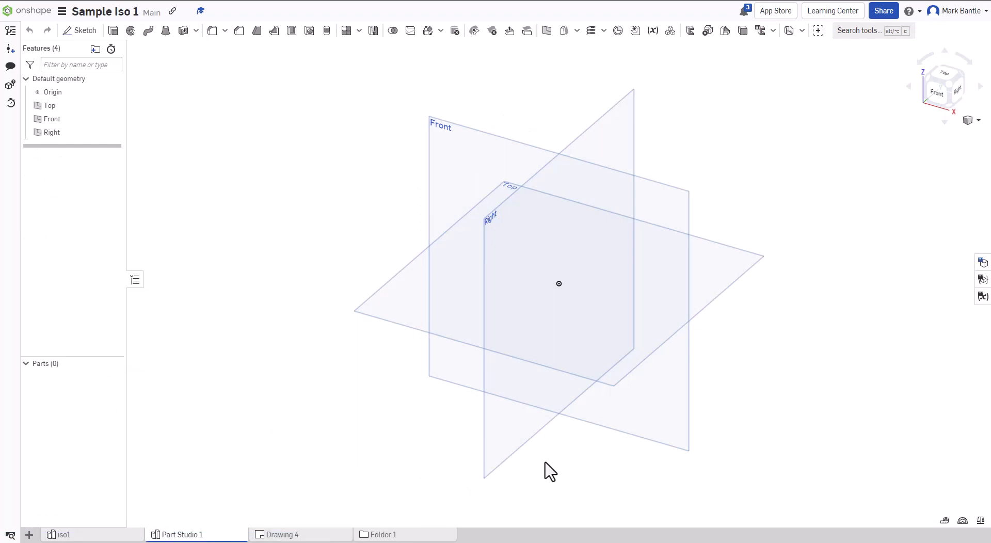
pyautogui.rightClick(166, 536)
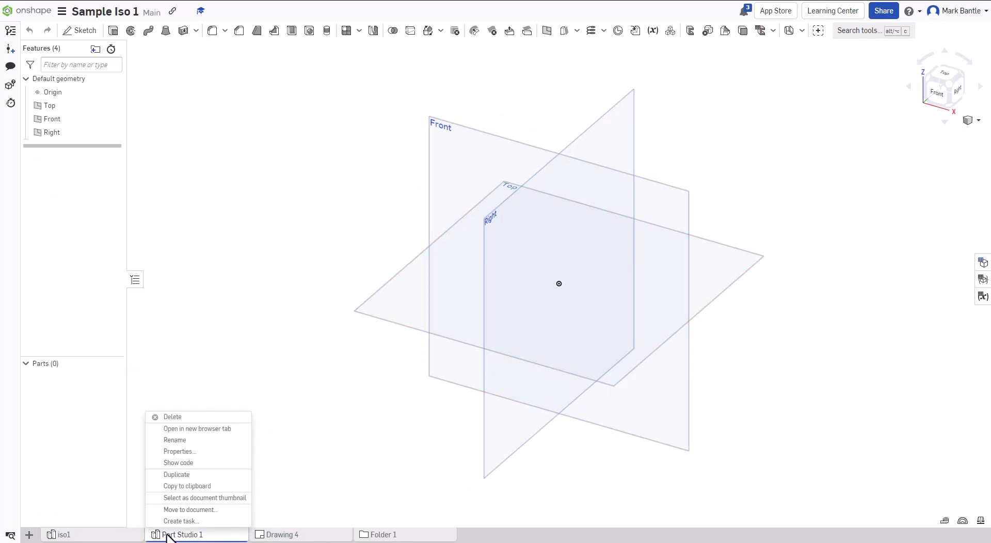
pyautogui.click(181, 440)
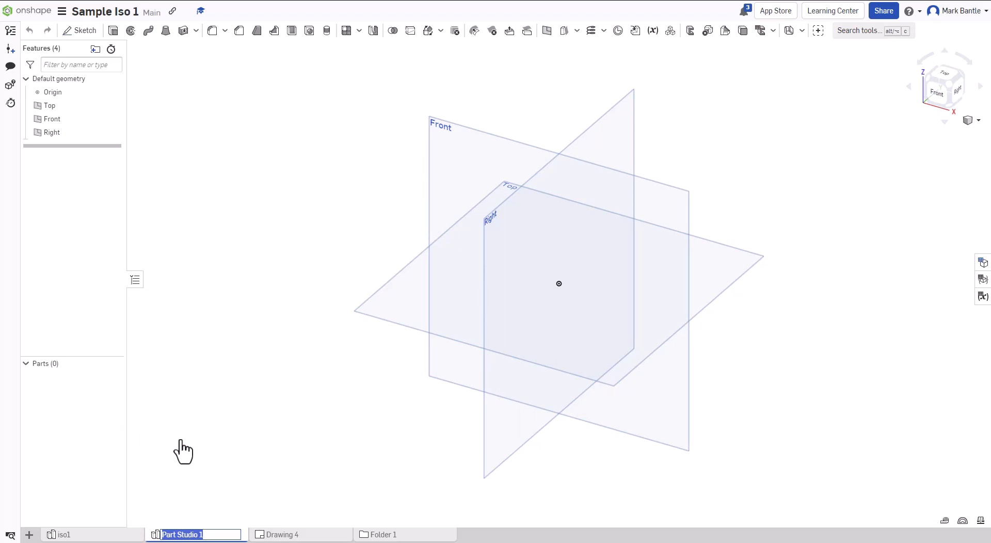
pyautogui.write('io')
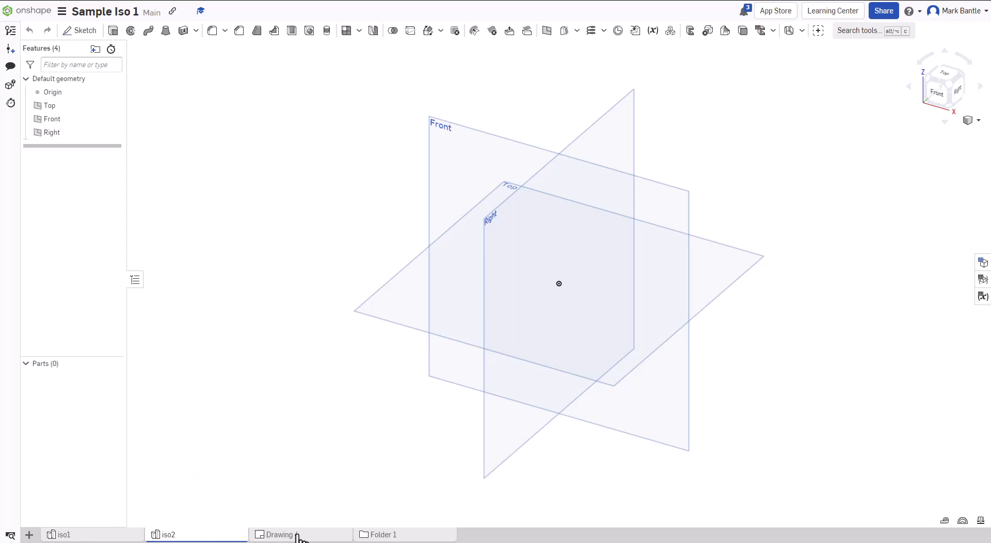
# Look at Drawing 4, then create another drawing from the ANSI_B_INCH.dwt template with no views.
pyautogui.click(279, 535)
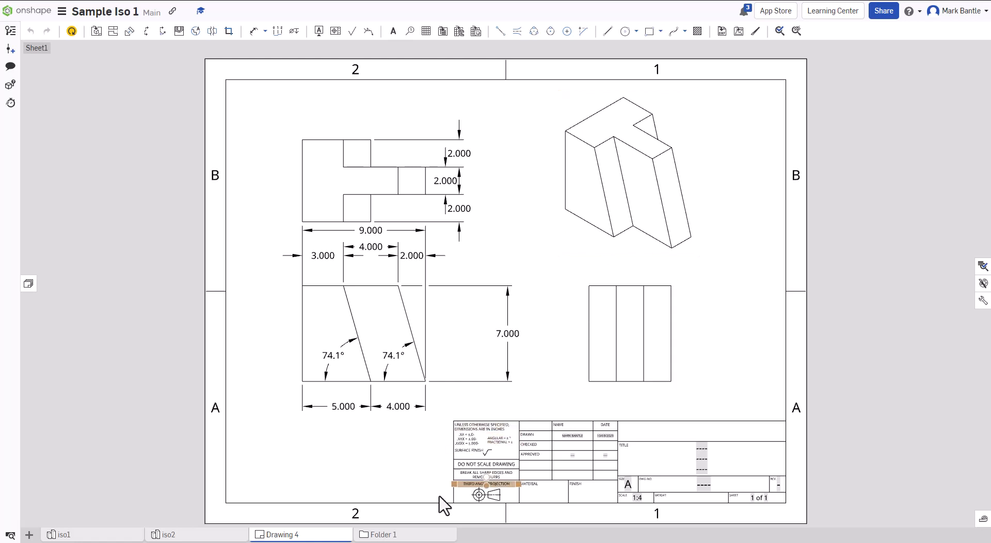
pyautogui.click(29, 535)
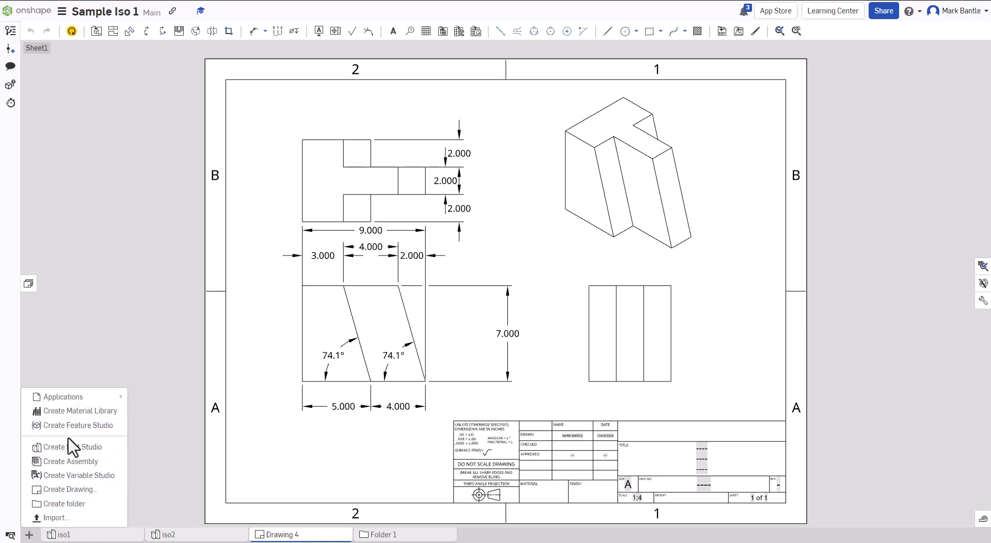
pyautogui.click(70, 490)
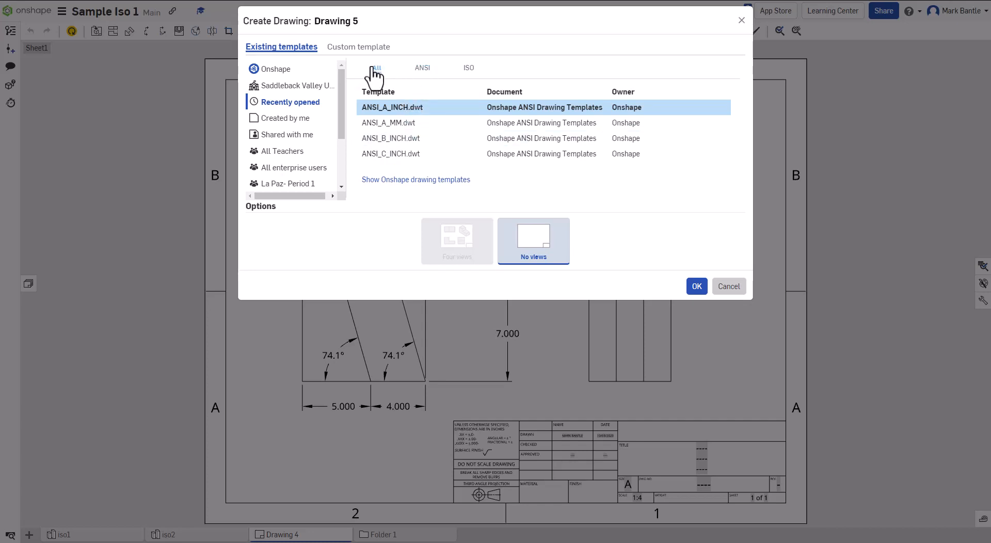
pyautogui.click(420, 68)
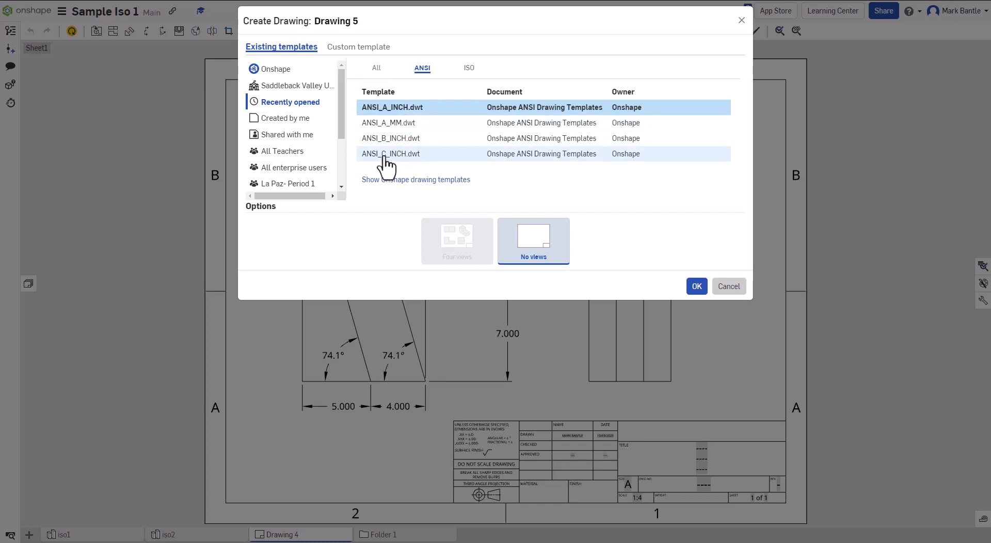
pyautogui.click(396, 139)
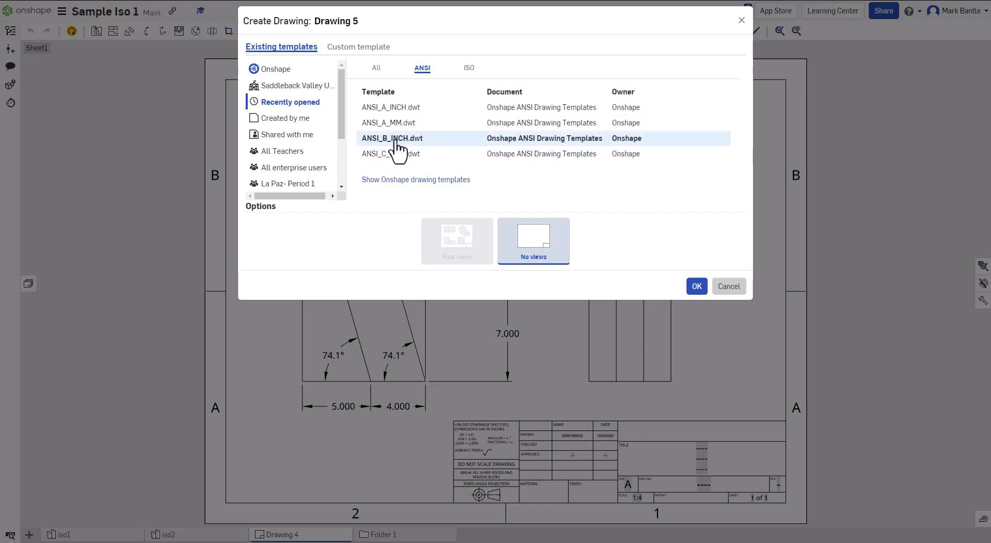
pyautogui.click(697, 286)
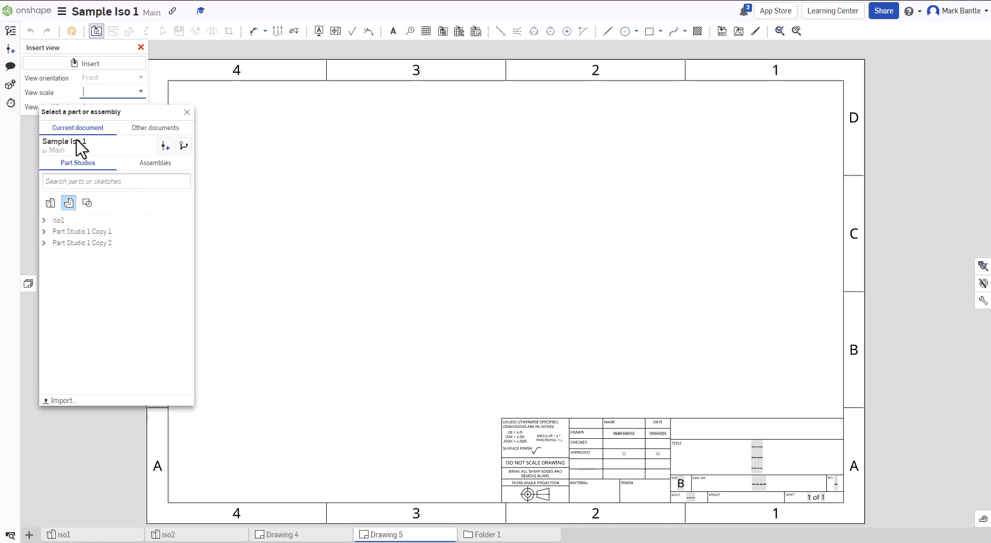
# Insert a front view of Part 1 from iso1 at 1:5 scale in the lower-left area of the sheet.
pyautogui.click(54, 221)
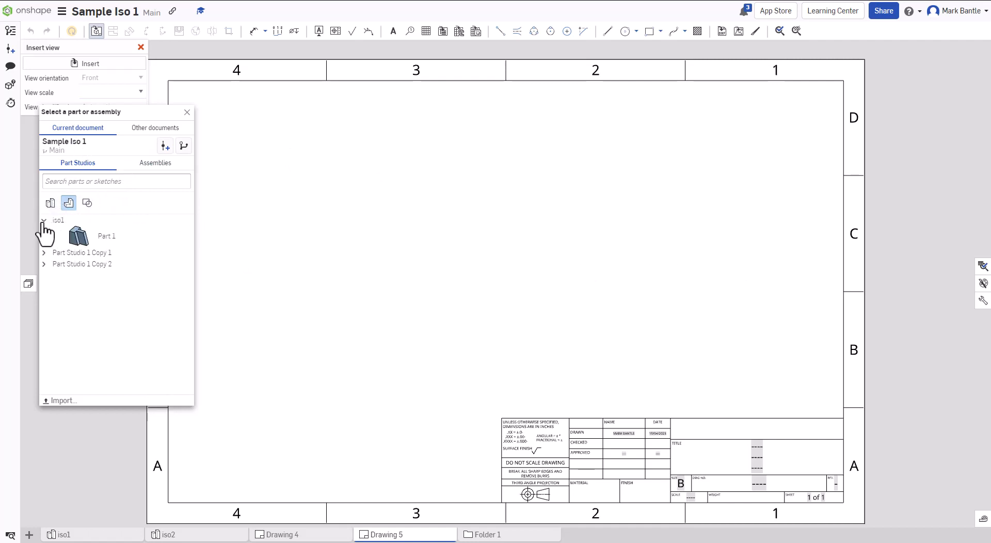
pyautogui.click(82, 237)
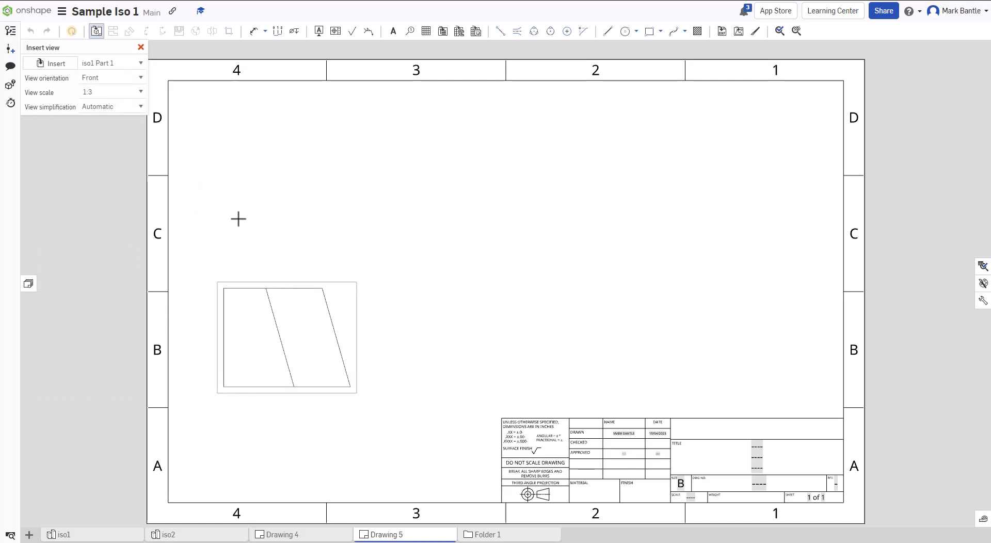
pyautogui.click(137, 92)
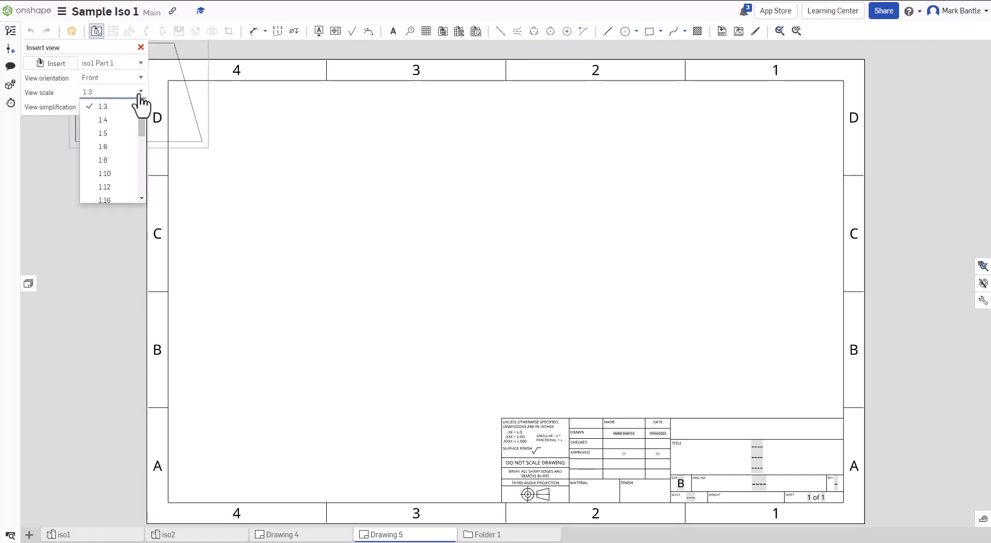
pyautogui.click(106, 147)
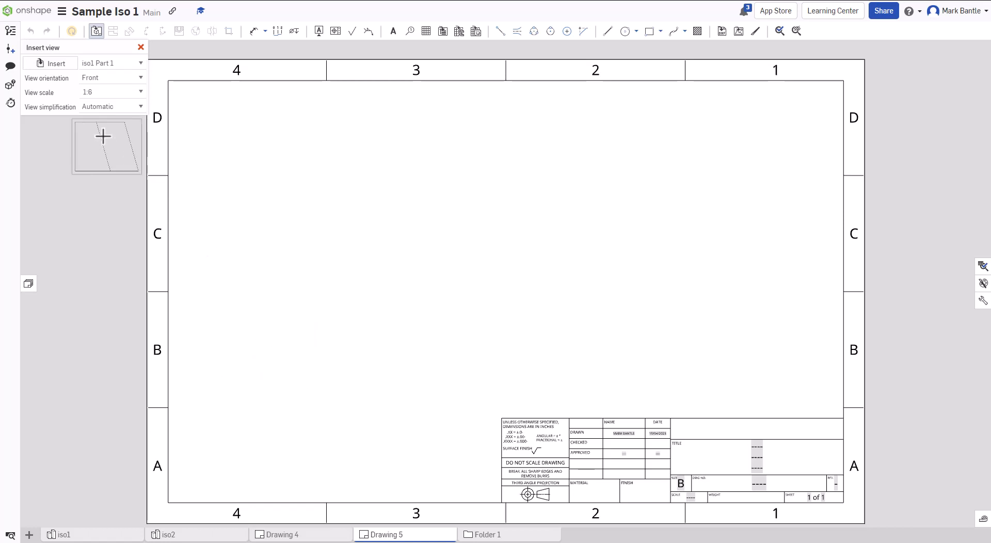
pyautogui.click(141, 93)
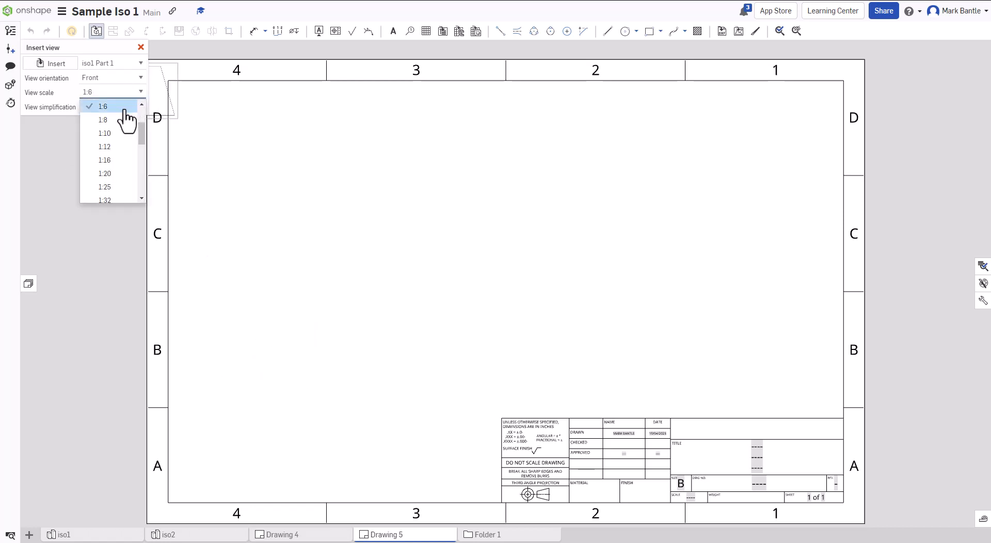
pyautogui.scroll(2, 117, 129)
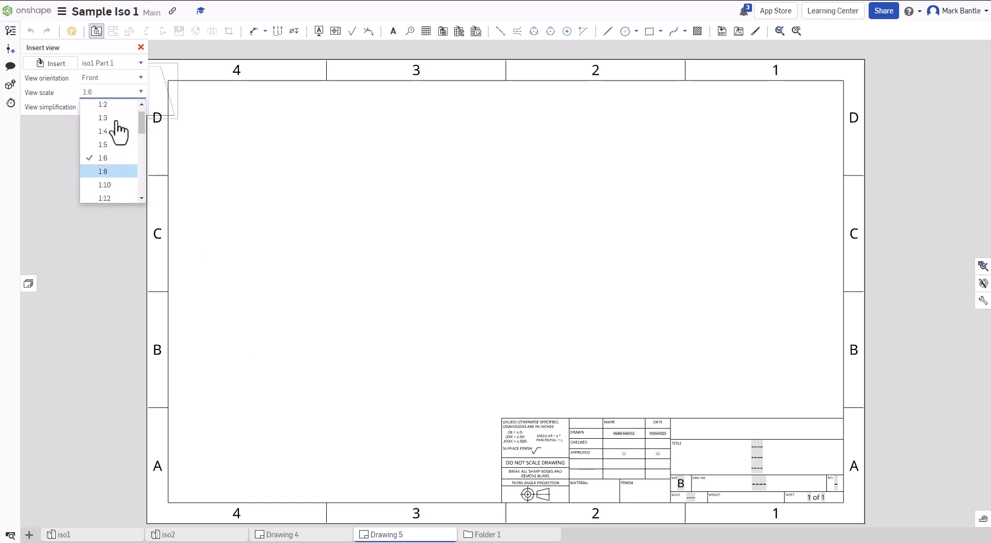
pyautogui.click(105, 145)
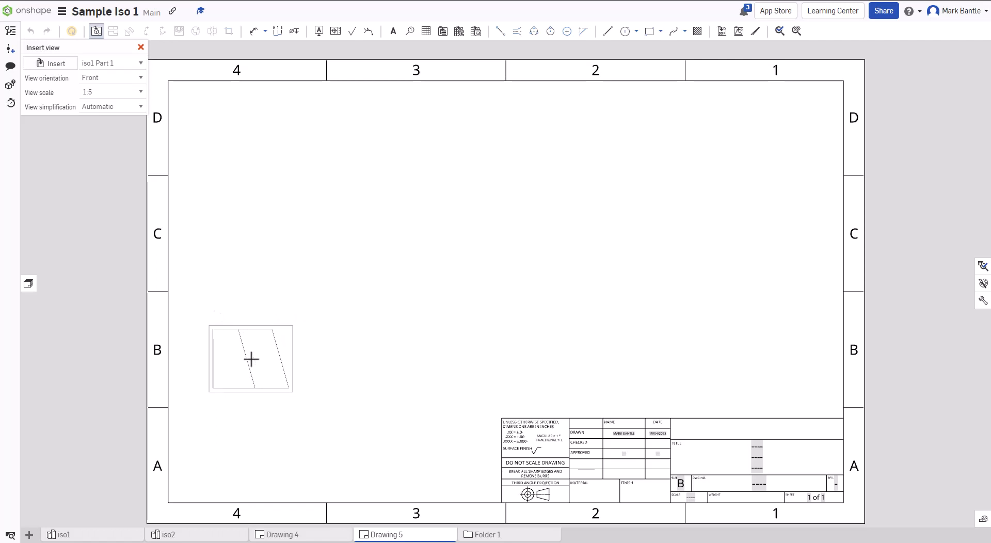
pyautogui.click(252, 360)
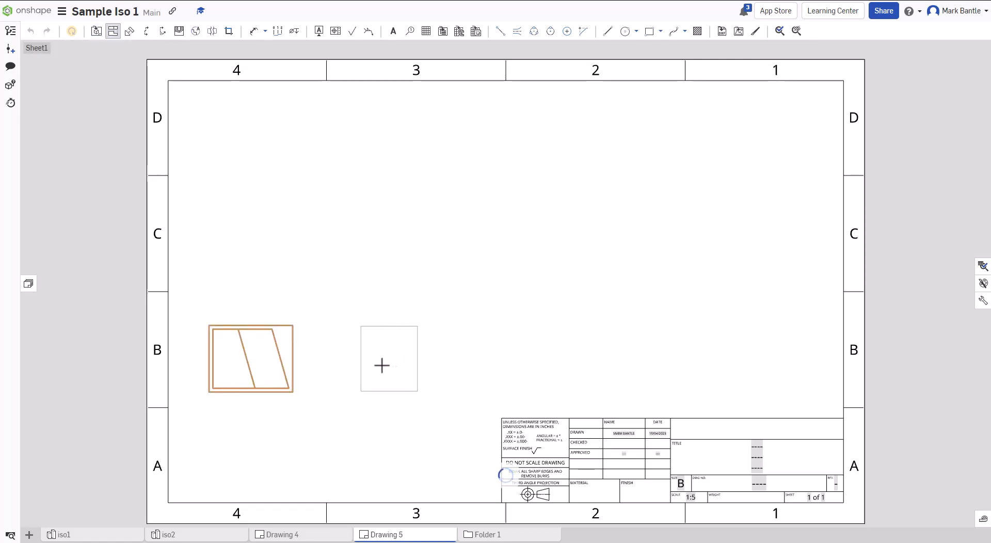
# Project the right, top and isometric views from the front view and finish placing views.
pyautogui.click(382, 366)
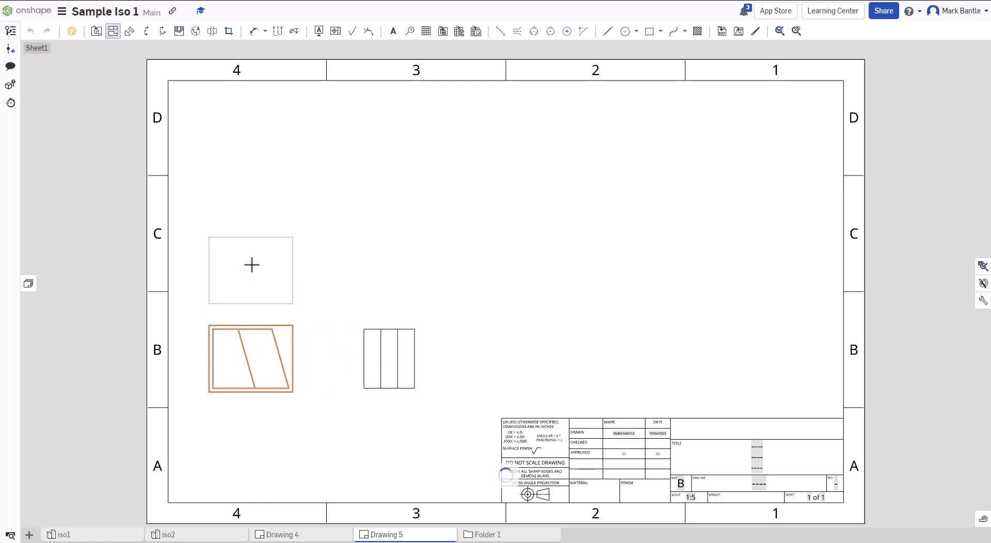
pyautogui.click(251, 253)
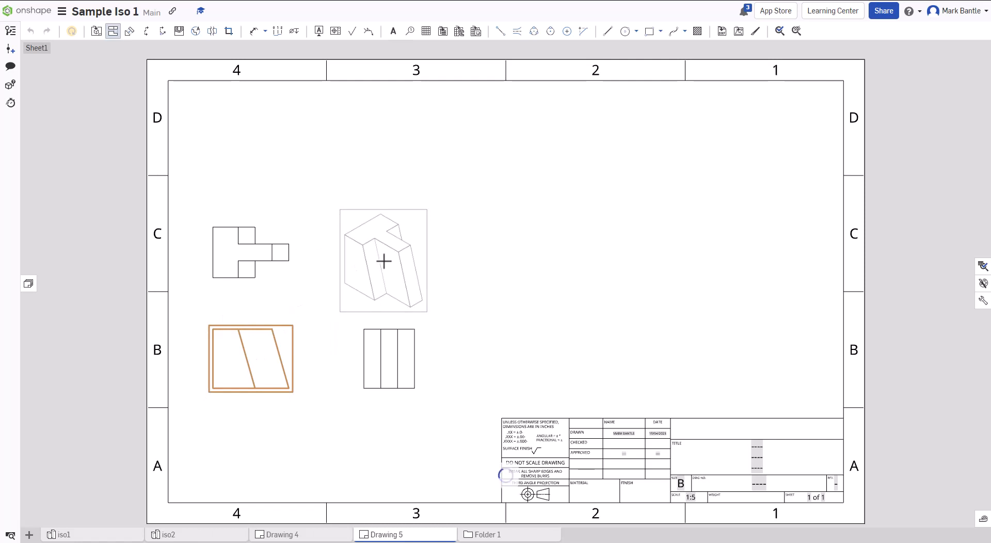
pyautogui.click(383, 261)
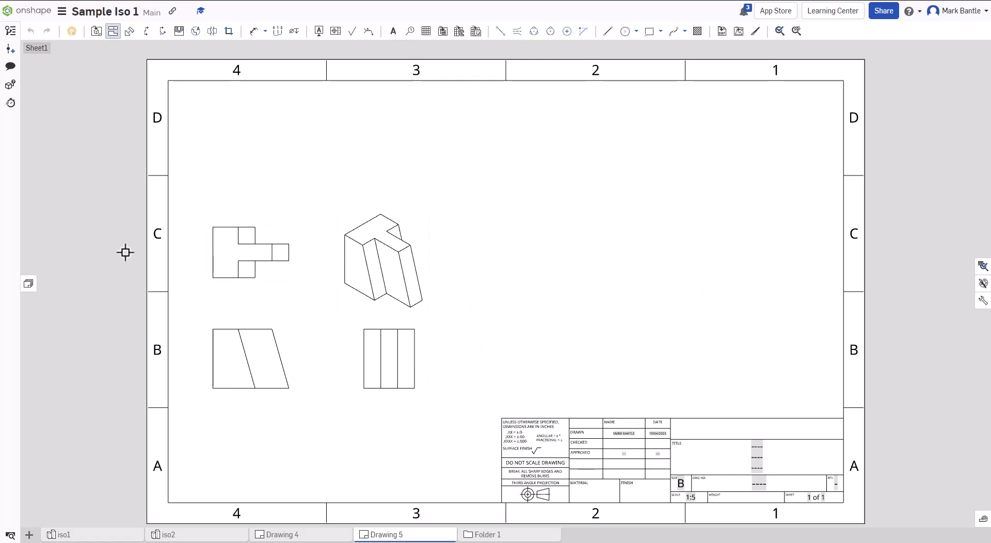
pyautogui.press('Escape')
# Group the four views closely in the sheet's upper-left corner, with the isometric view above the right-side view.
pyautogui.moveTo(245, 264); pyautogui.dragTo(237, 142)
pyautogui.moveTo(244, 315); pyautogui.dragTo(243, 215)
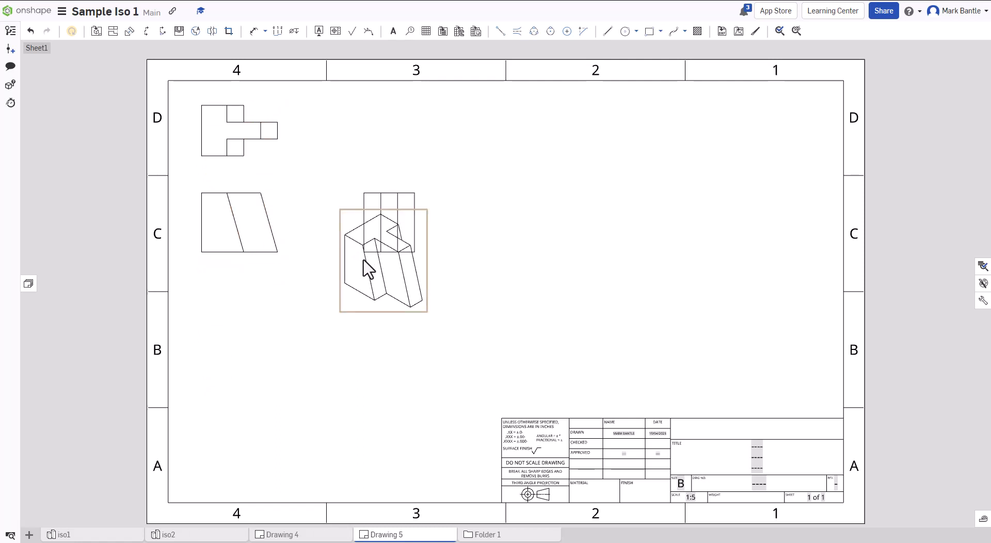
pyautogui.moveTo(365, 266)
pyautogui.mouseDown()
pyautogui.moveTo(345, 148)
pyautogui.moveTo(355, 137)
pyautogui.moveTo(366, 151)
pyautogui.mouseUp()
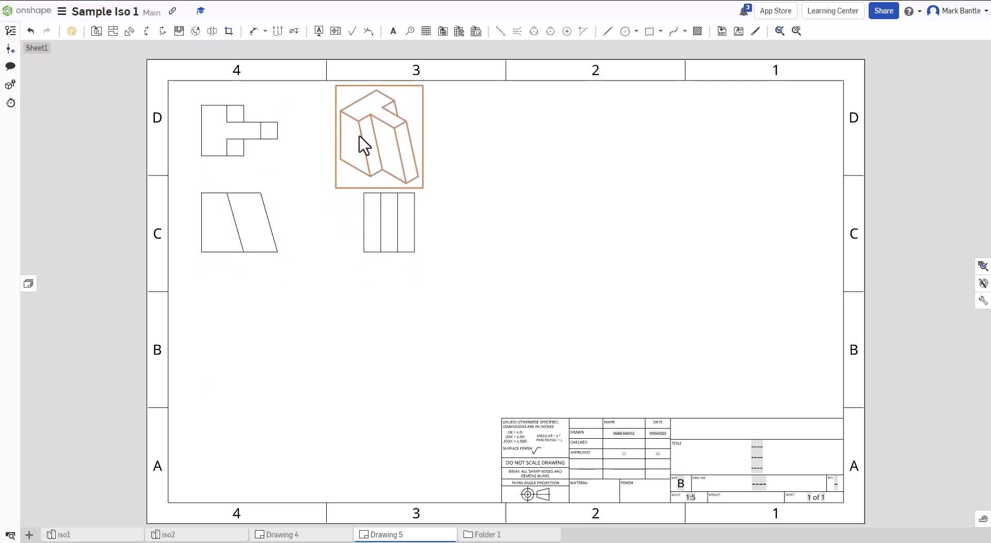
pyautogui.moveTo(363, 212); pyautogui.dragTo(320, 210)
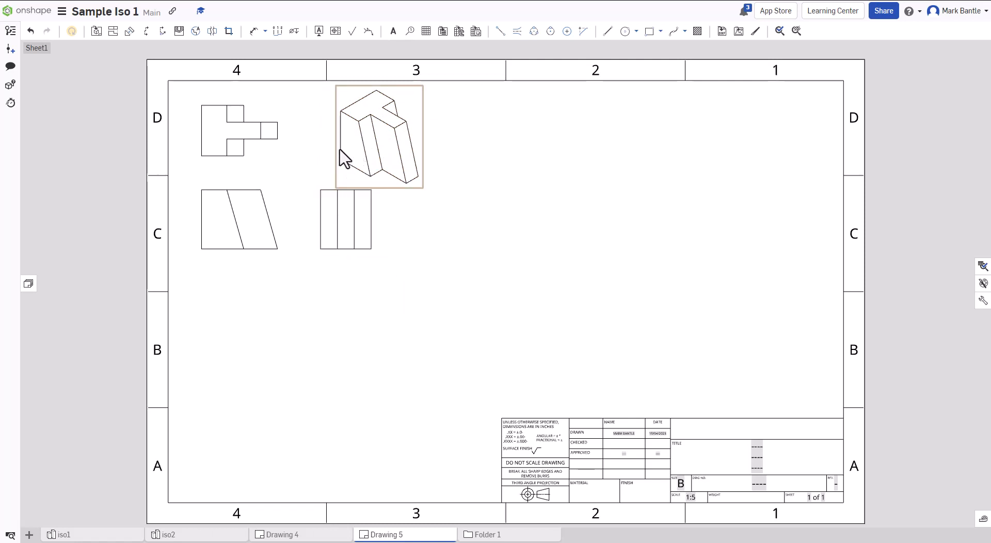
pyautogui.moveTo(338, 155); pyautogui.dragTo(332, 155)
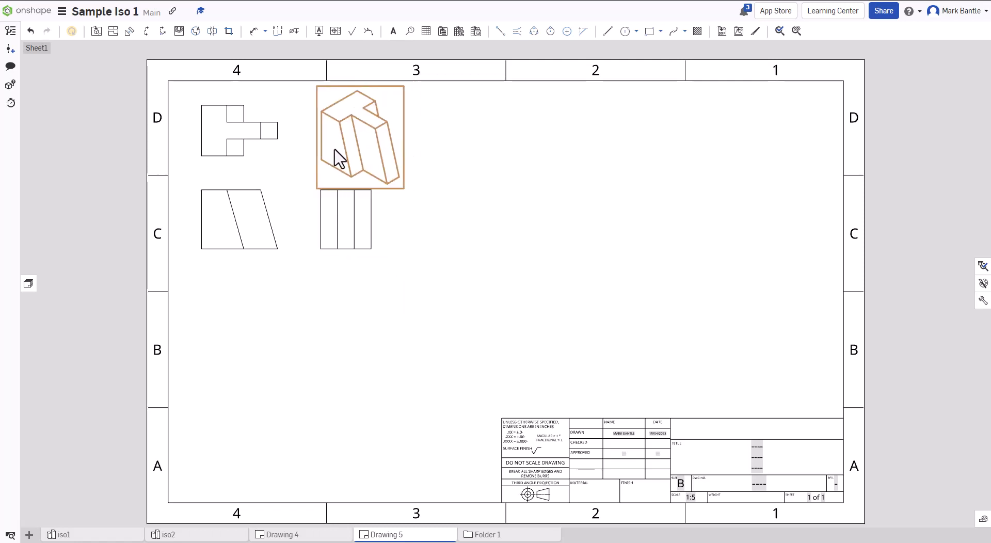
# Set the scale of the isometric view to 1:6 in its view properties.
pyautogui.doubleClick(345, 176)
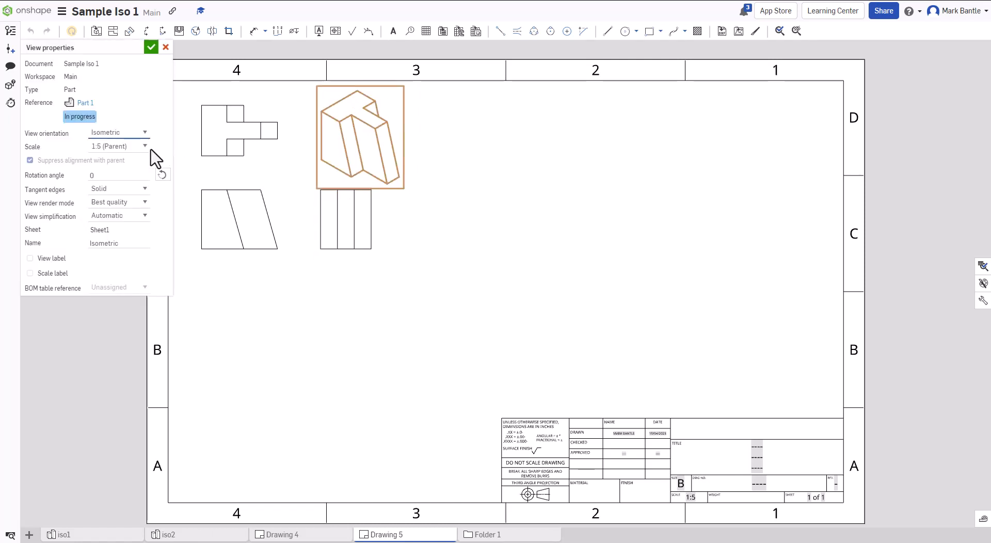
pyautogui.click(144, 146)
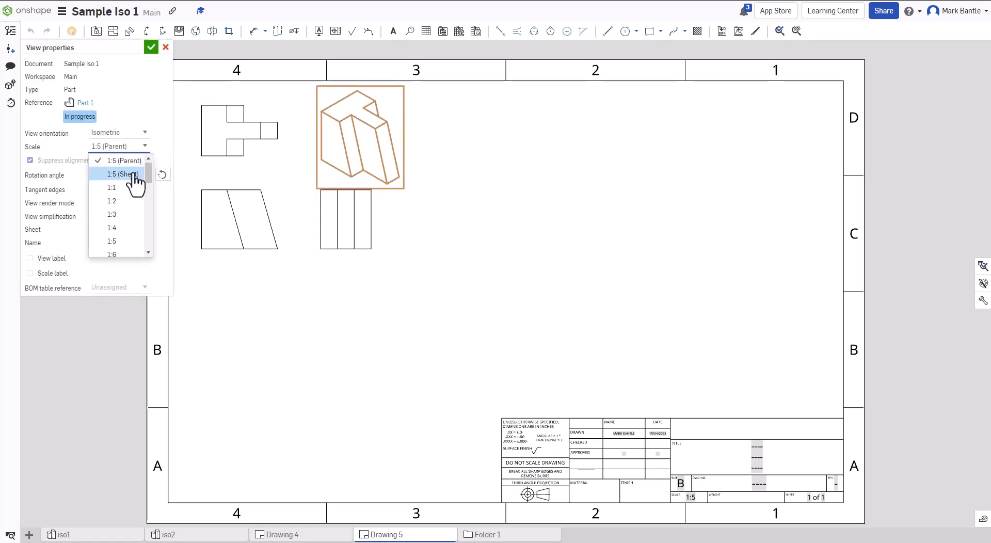
pyautogui.click(113, 255)
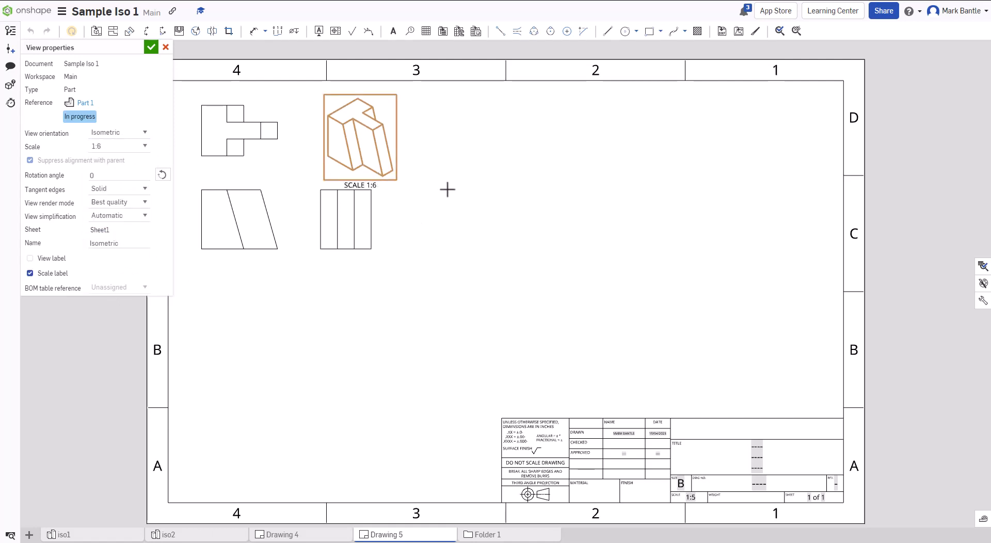
pyautogui.click(152, 46)
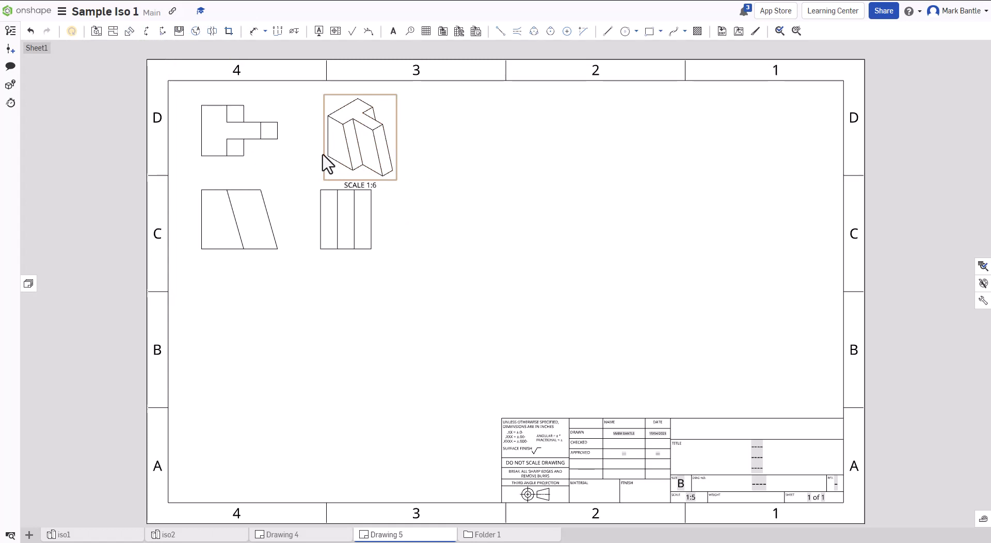
# Display the 1:6 isometric view as shaded.
pyautogui.rightClick(324, 137)
pyautogui.moveTo(338, 155)
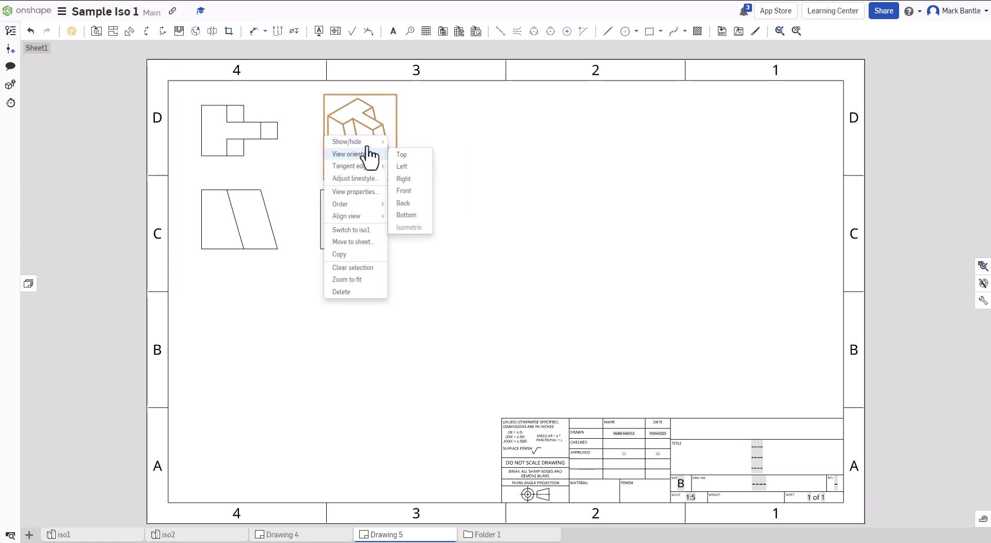
pyautogui.click(412, 155)
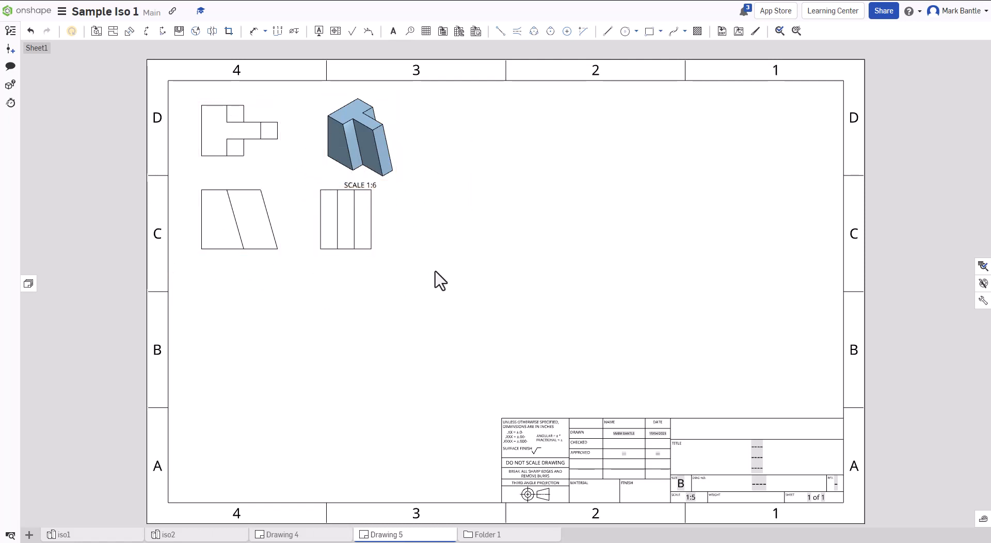
# Insert a second front view of Part 1 from iso1 at 1:5 scale in zone C2 of the sheet.
pyautogui.click(93, 33)
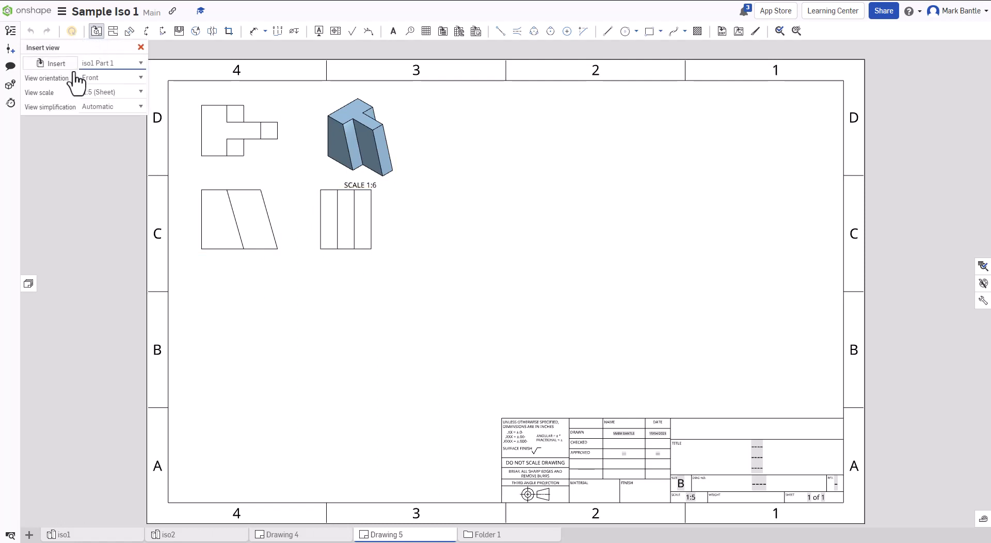
pyautogui.click(63, 67)
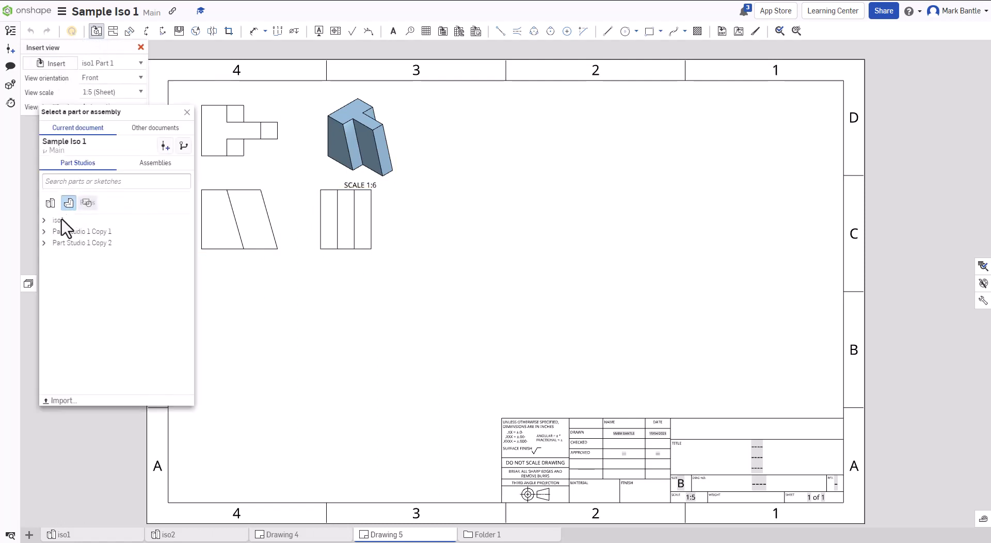
pyautogui.click(56, 221)
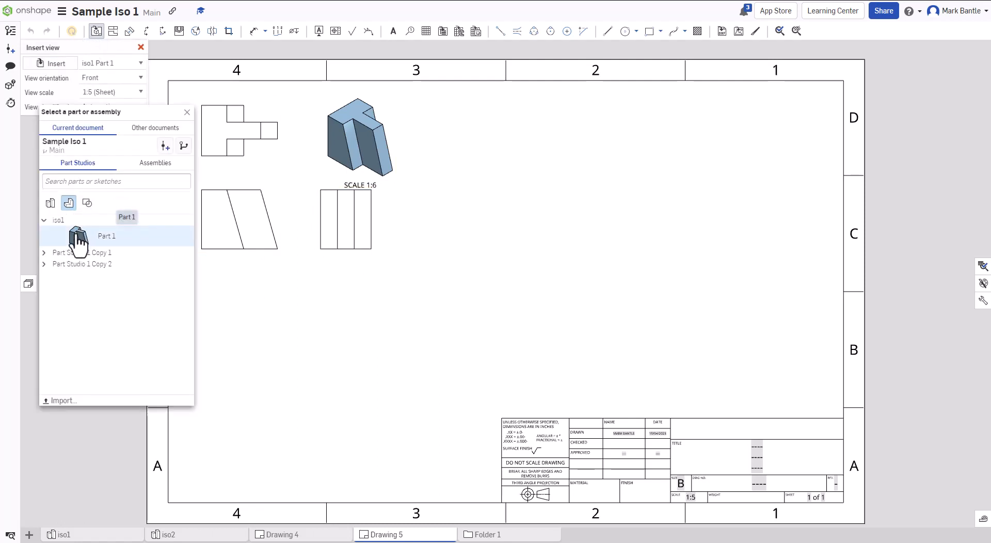
pyautogui.click(77, 235)
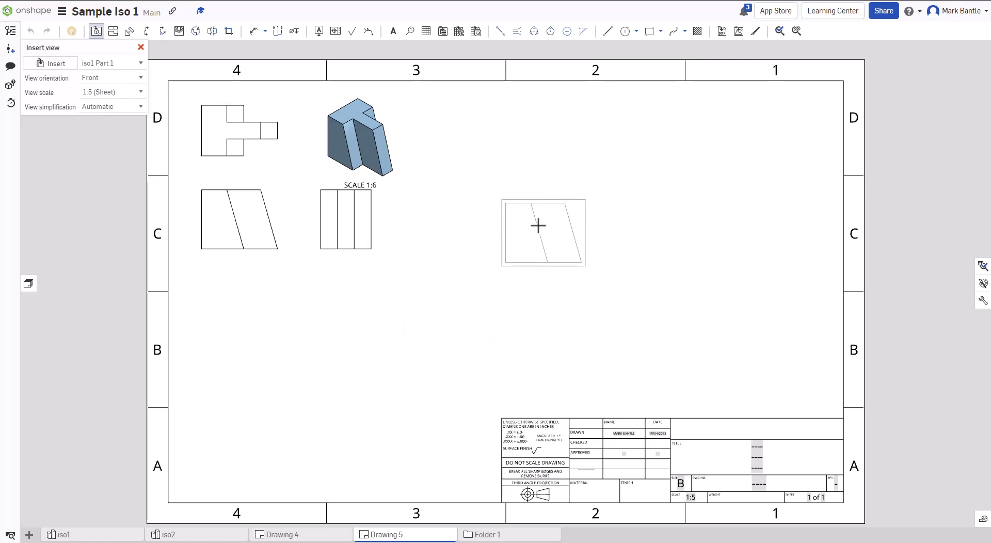
pyautogui.click(531, 223)
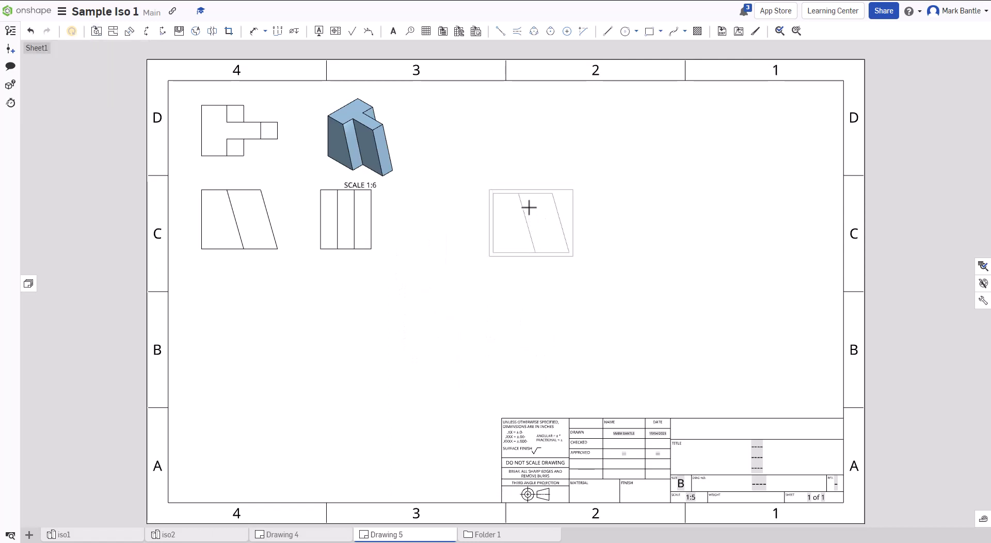
# Project the top, right and isometric views from the second front view, placing the isometric above the right view, and finish placing views.
pyautogui.click(521, 129)
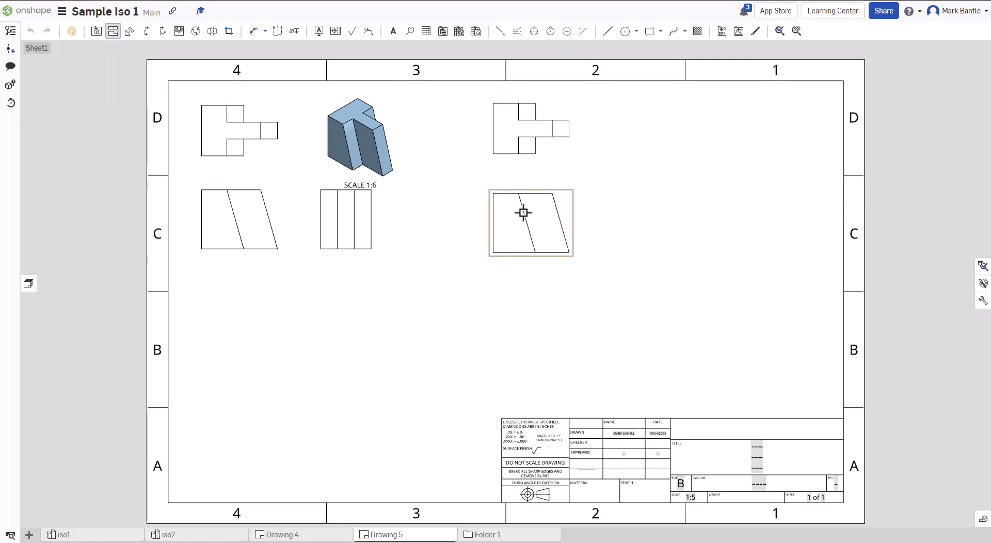
pyautogui.click(671, 220)
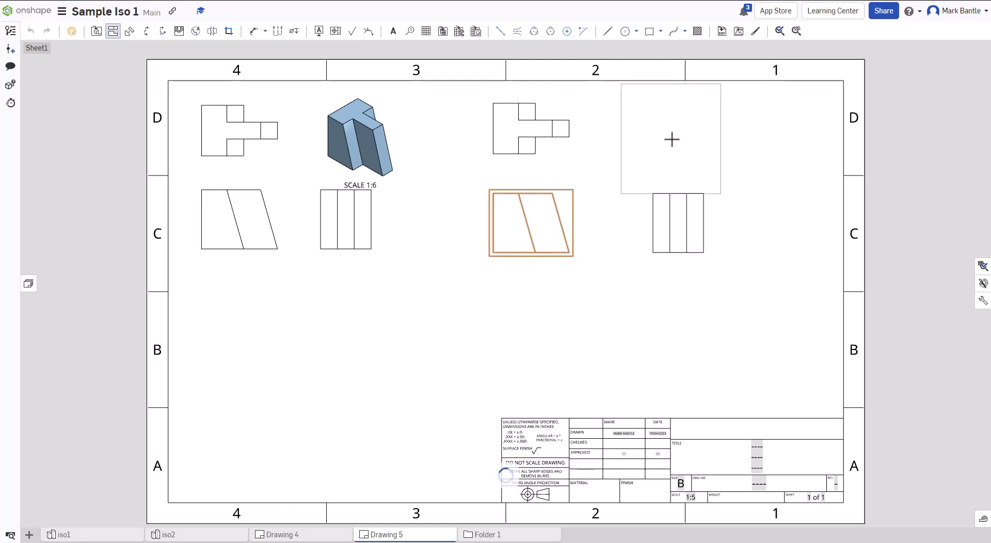
pyautogui.click(670, 138)
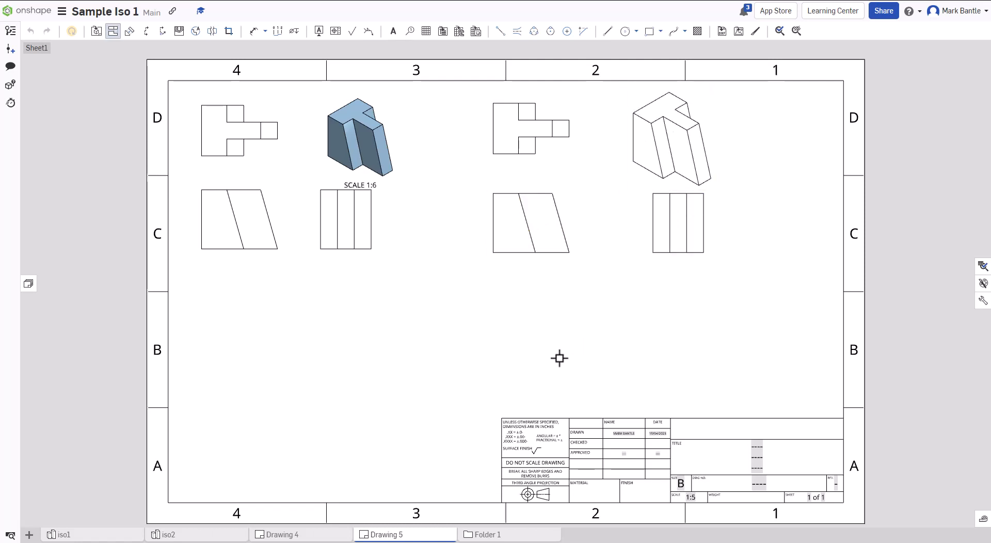
pyautogui.press('Escape')
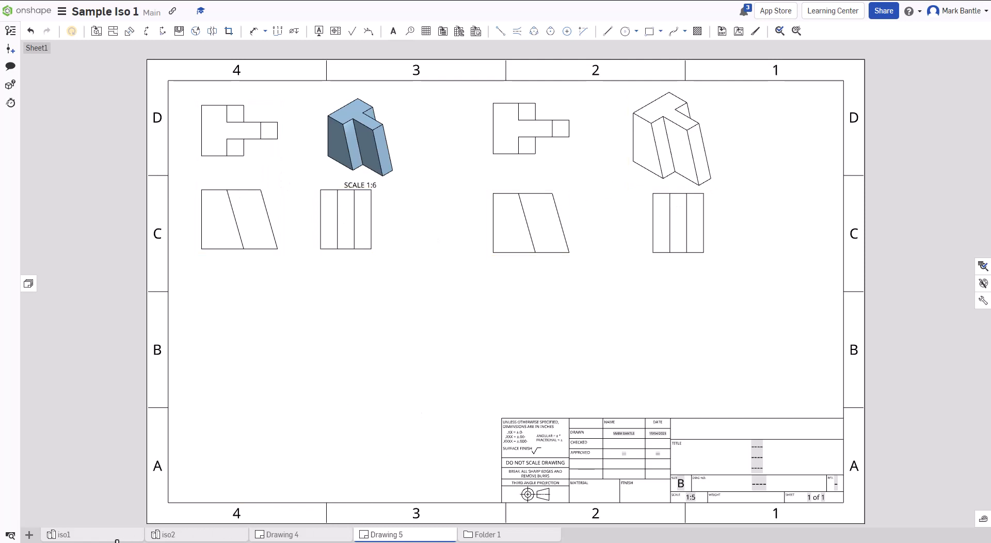
# Look at the iso2 part studio, then return to Drawing 5 and examine the title block's sheet size field and the second set of views.
pyautogui.click(175, 534)
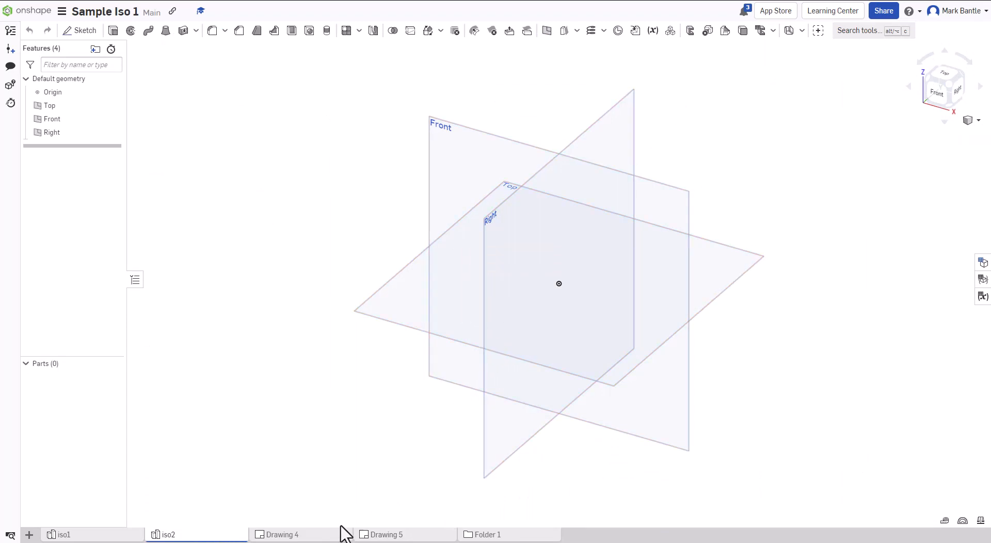
pyautogui.click(386, 535)
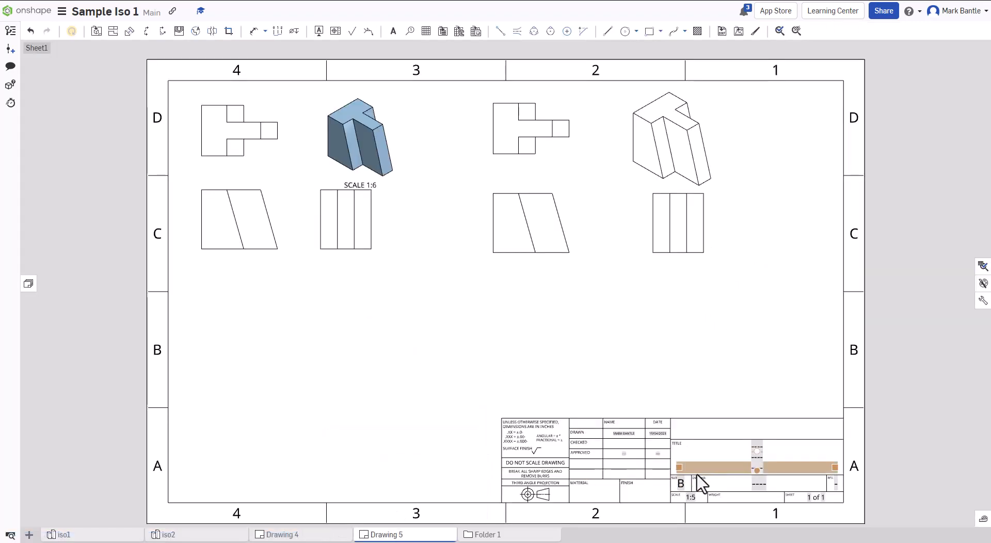
pyautogui.click(680, 484)
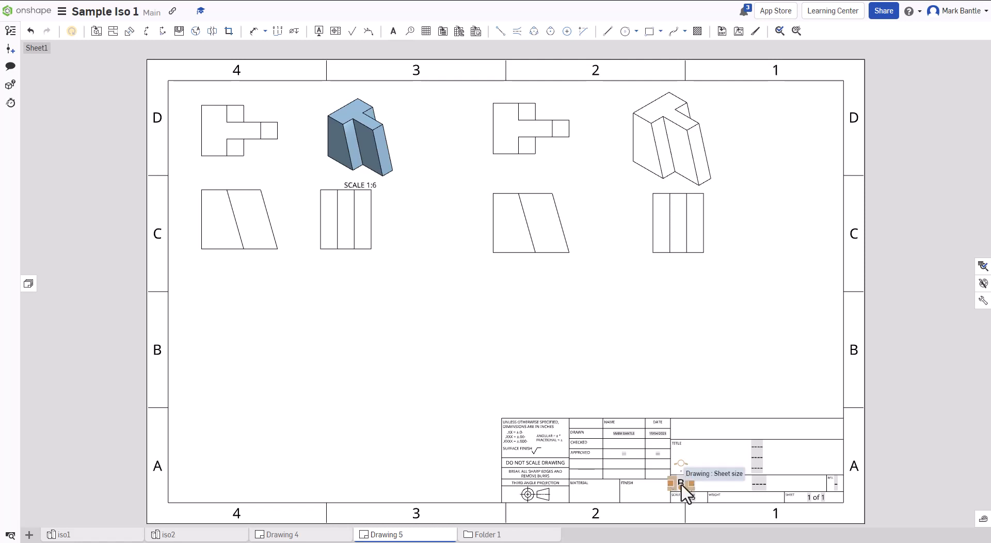
pyautogui.press('Escape')
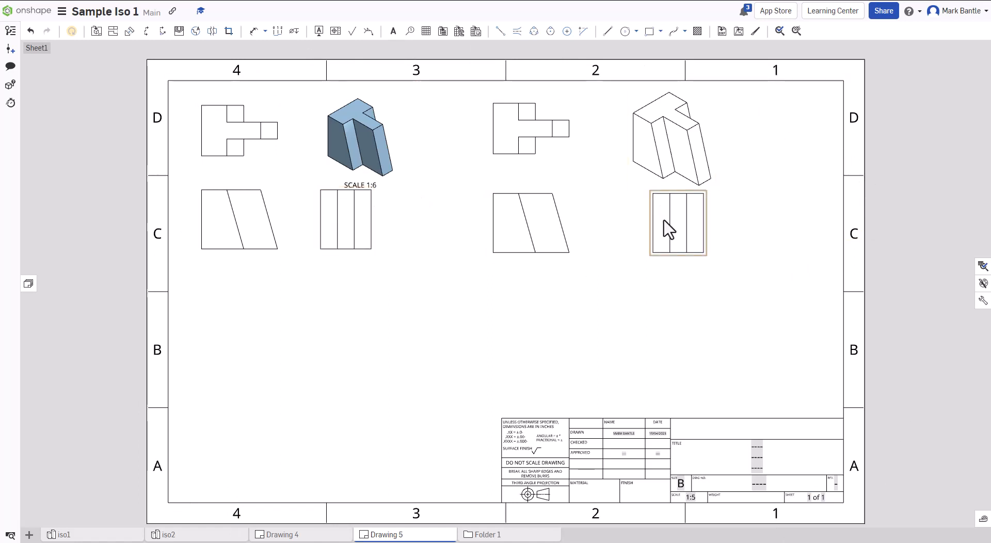
pyautogui.scroll(1, 677, 227)
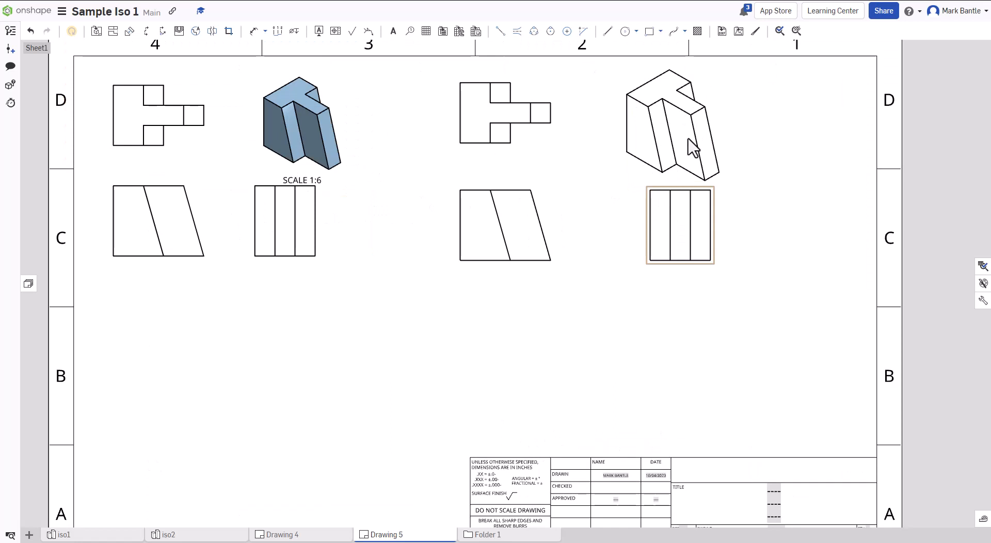